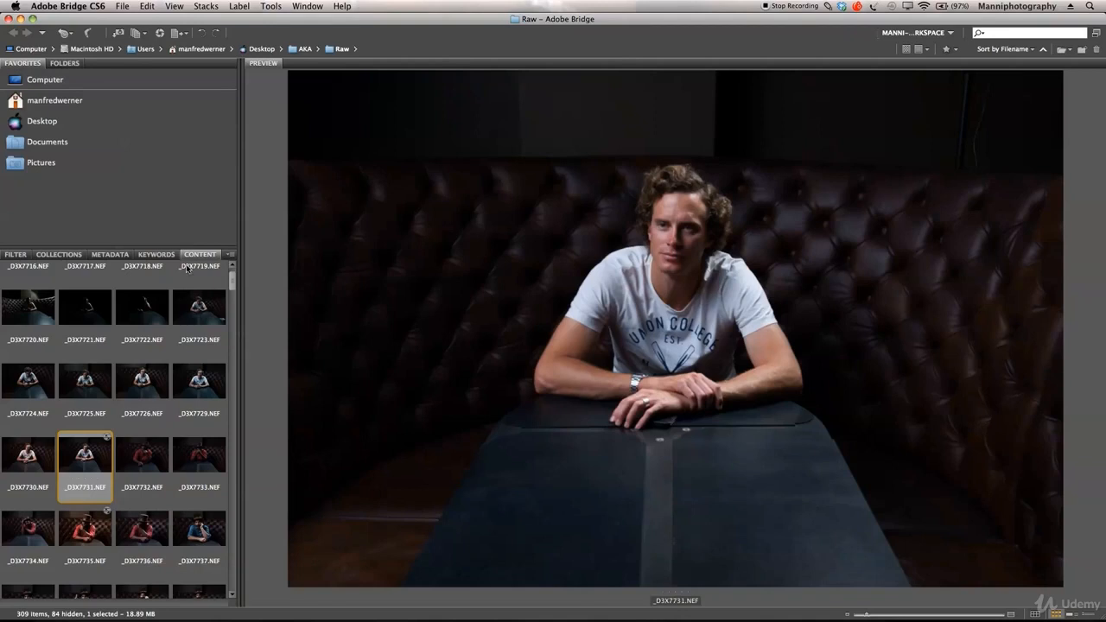
# Reset the raw image _D3X7731.NEF to the Camera Raw Defaults and apply the settings.
pyautogui.press('F1')
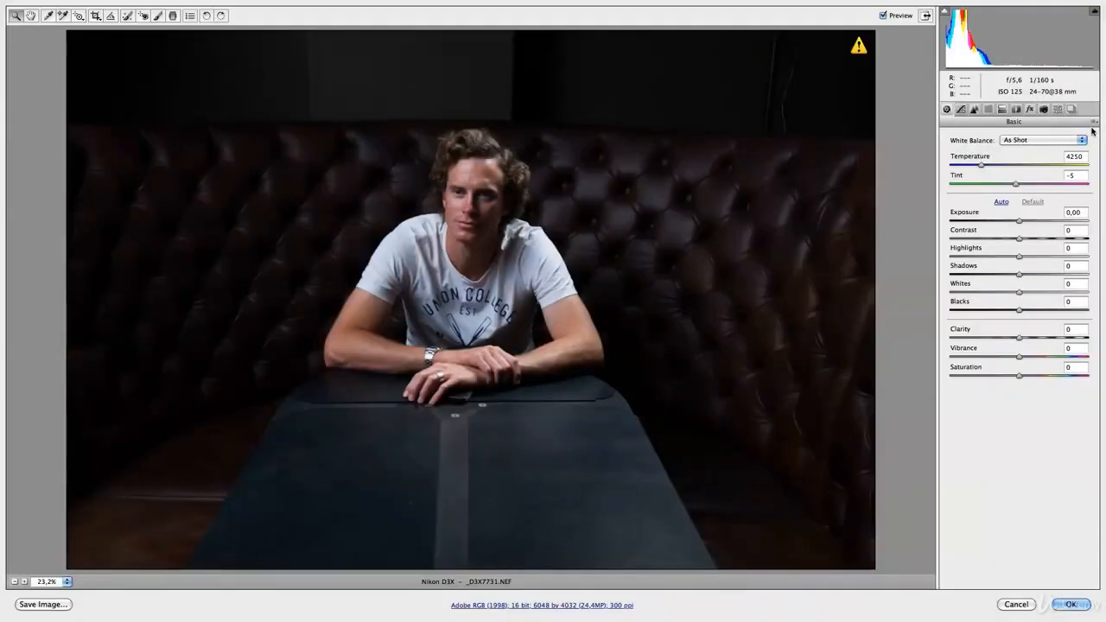
pyautogui.click(1094, 123)
pyautogui.click(1093, 123)
pyautogui.click(1094, 125)
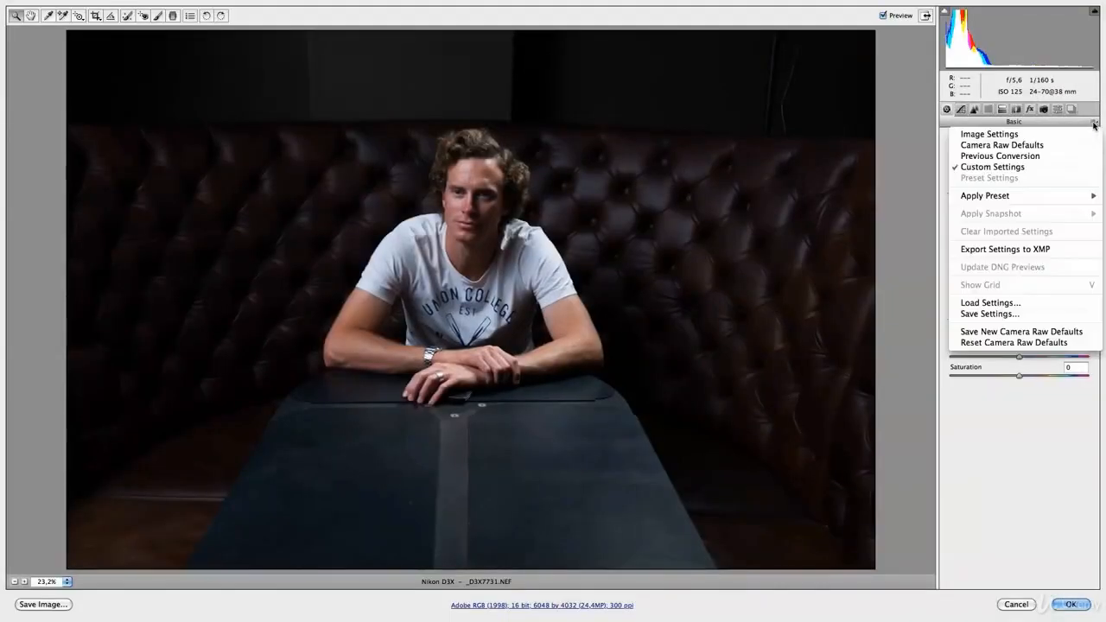
pyautogui.click(1007, 144)
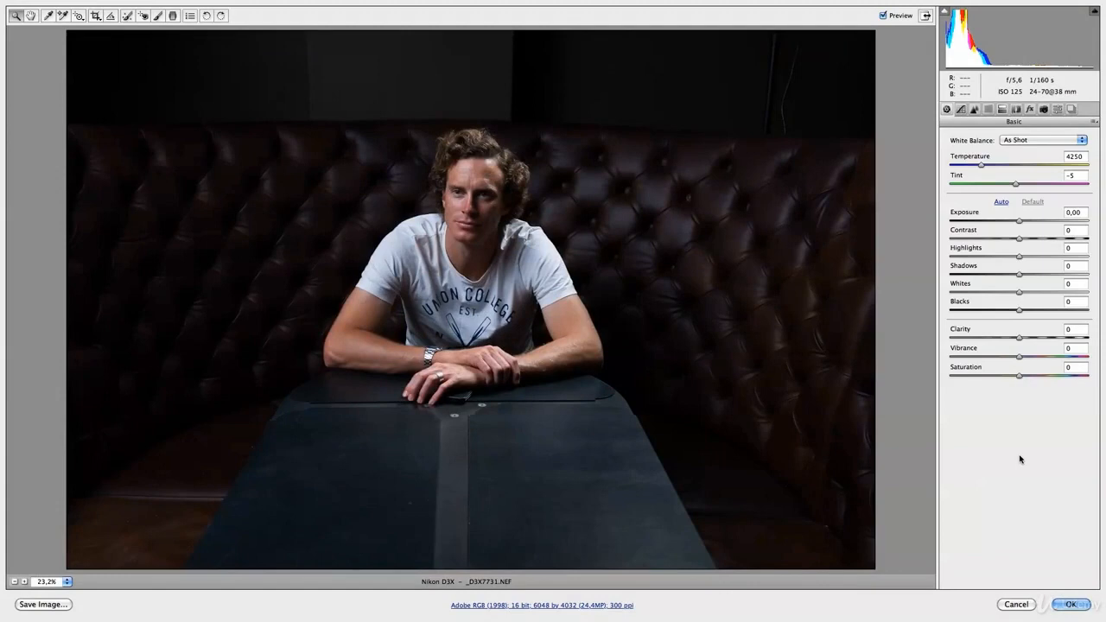
pyautogui.click(1071, 604)
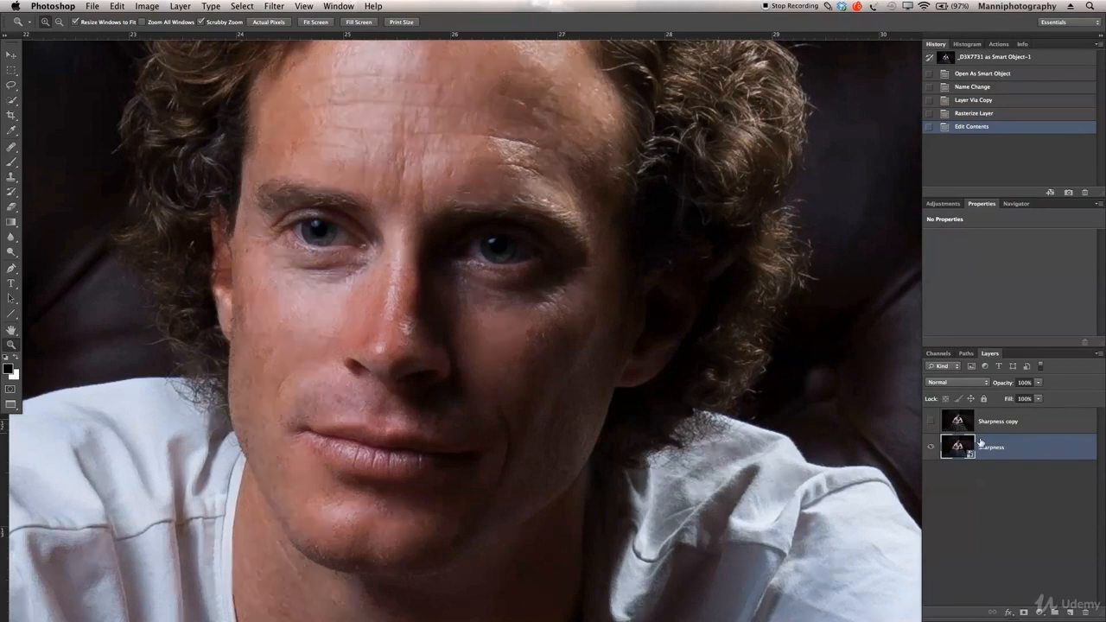
# Rename the Sharpness copy layer as Sharpness.
pyautogui.click(1024, 431)
pyautogui.doubleClick(1005, 421)
pyautogui.press('Right')
pyautogui.press('BackSpace')
pyautogui.press('BackSpace')
pyautogui.press('Return')
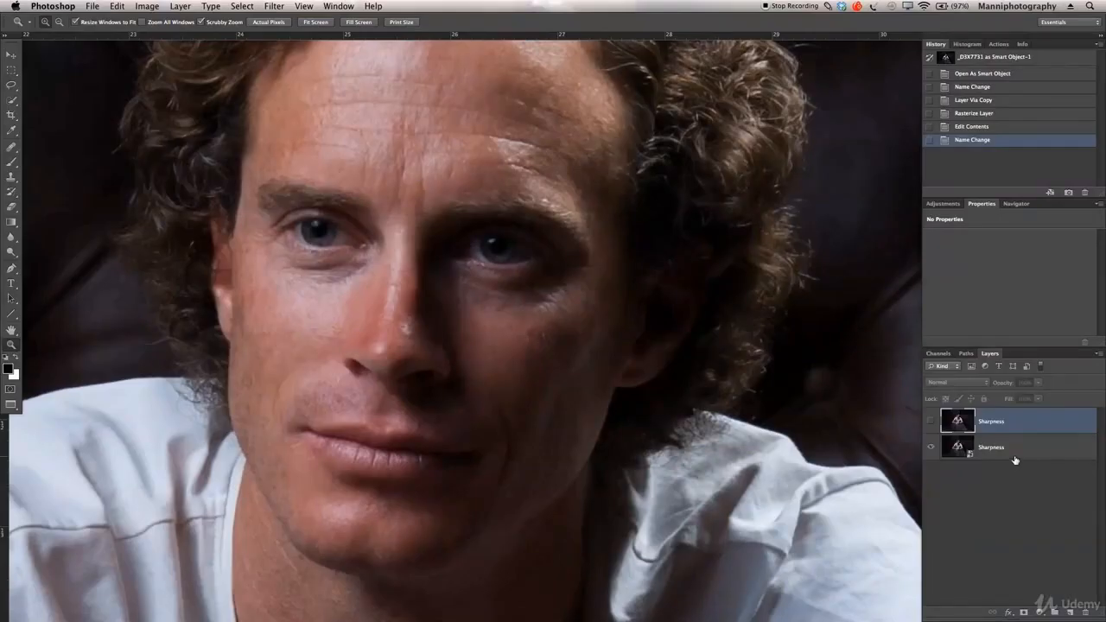
# Compare the image with and without the upper Sharpness layer, and leave that layer shown with the whole photo in view.
pyautogui.click(996, 448)
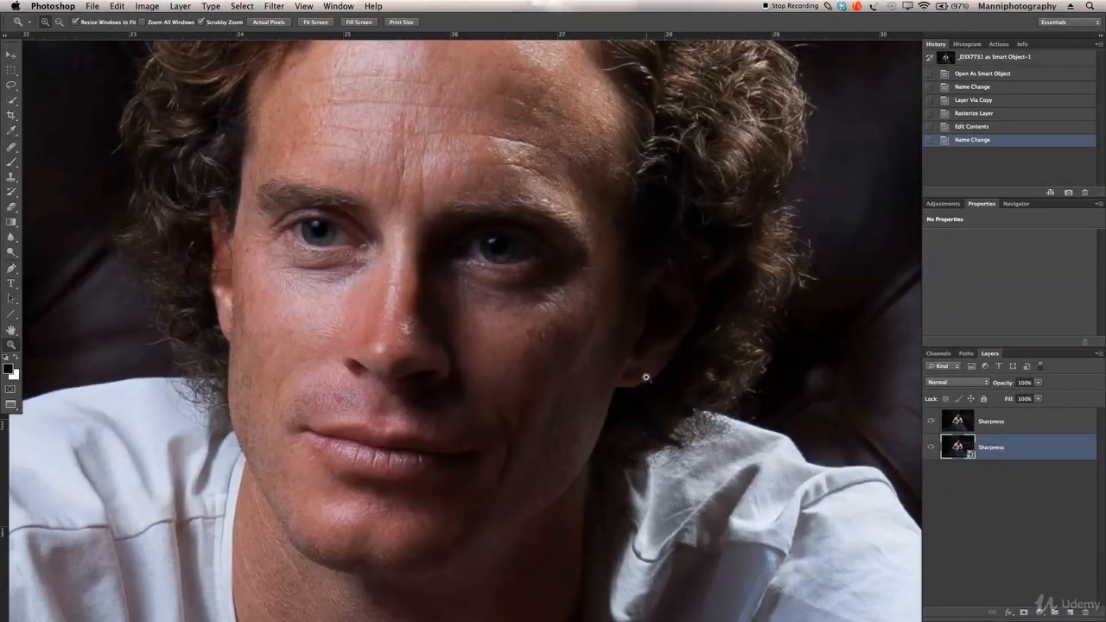
pyautogui.click(931, 421)
pyautogui.click(931, 422)
pyautogui.click(931, 421)
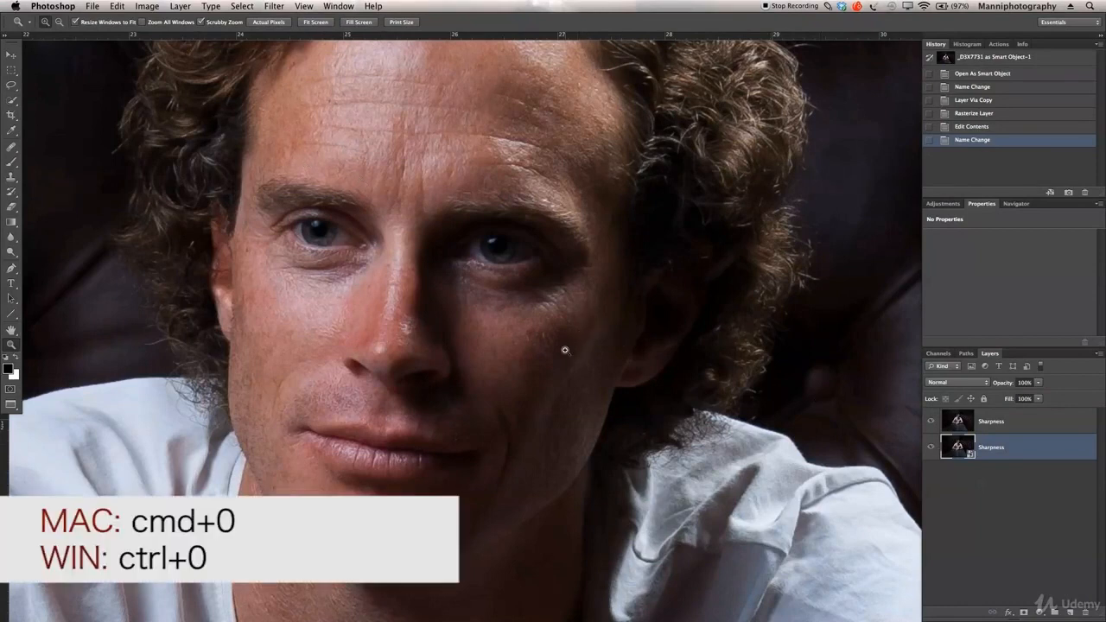
pyautogui.press('super+0')
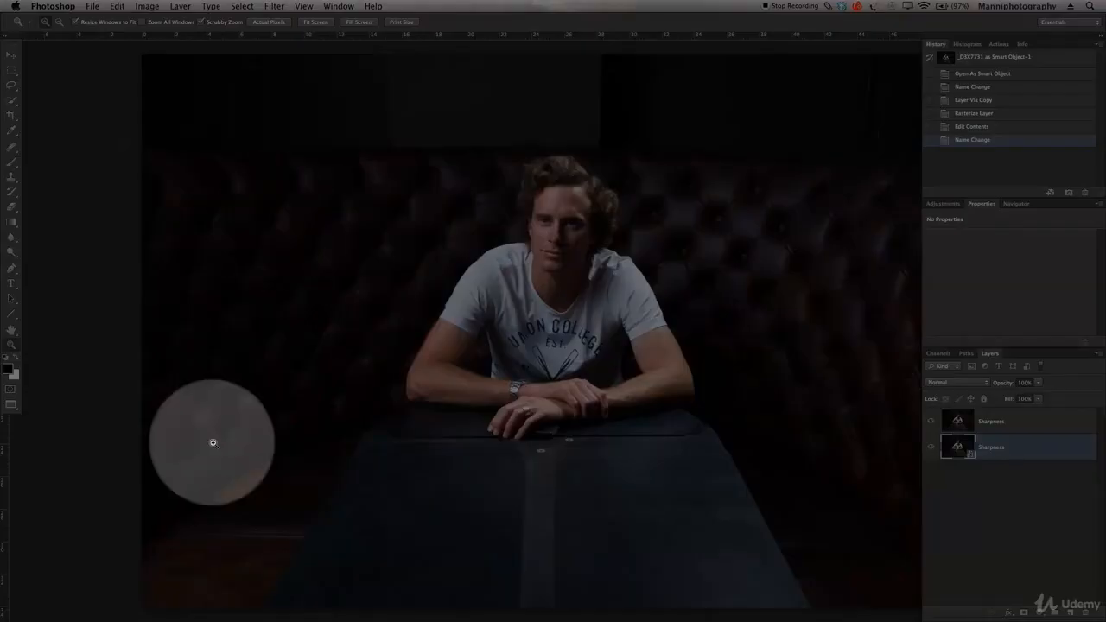
pyautogui.moveTo(675, 331); pyautogui.dragTo(611, 324)
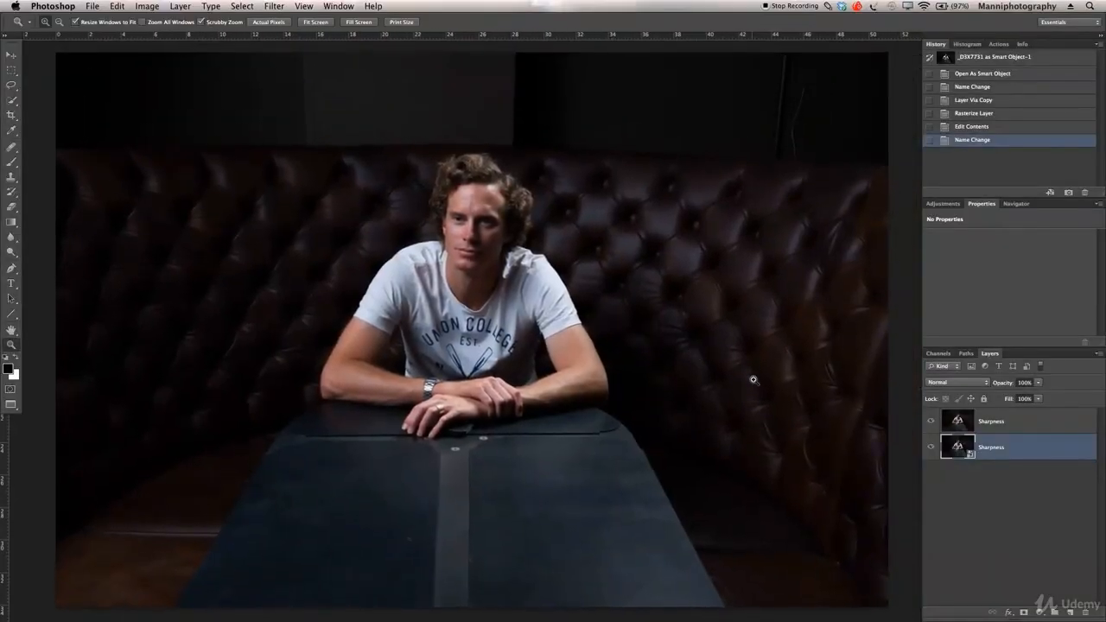
# Stamp all visible layers into a new layer above the upper Sharpness layer and name it DETAILS.
pyautogui.click(954, 424)
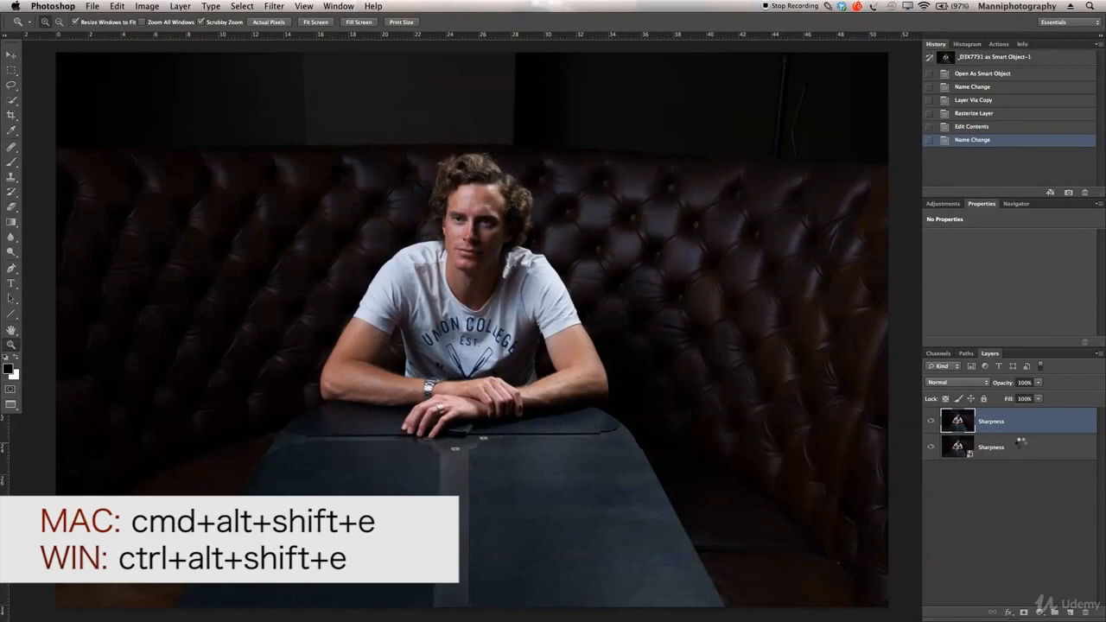
pyautogui.press('super+alt+shift+e')
pyautogui.doubleClick(992, 423)
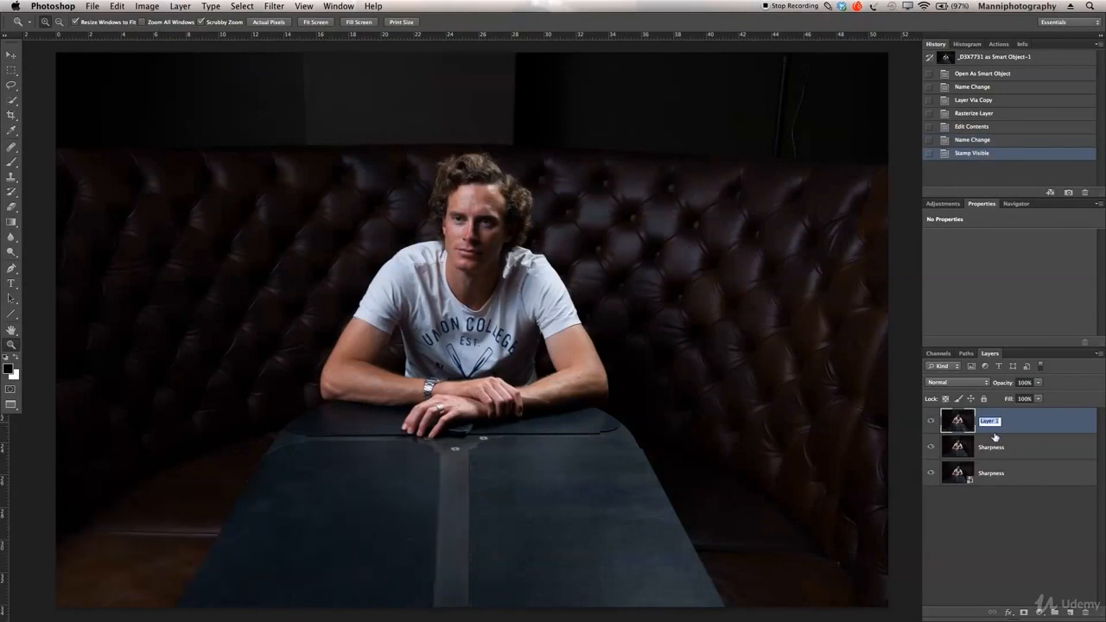
pyautogui.write('H')
pyautogui.press('Return')
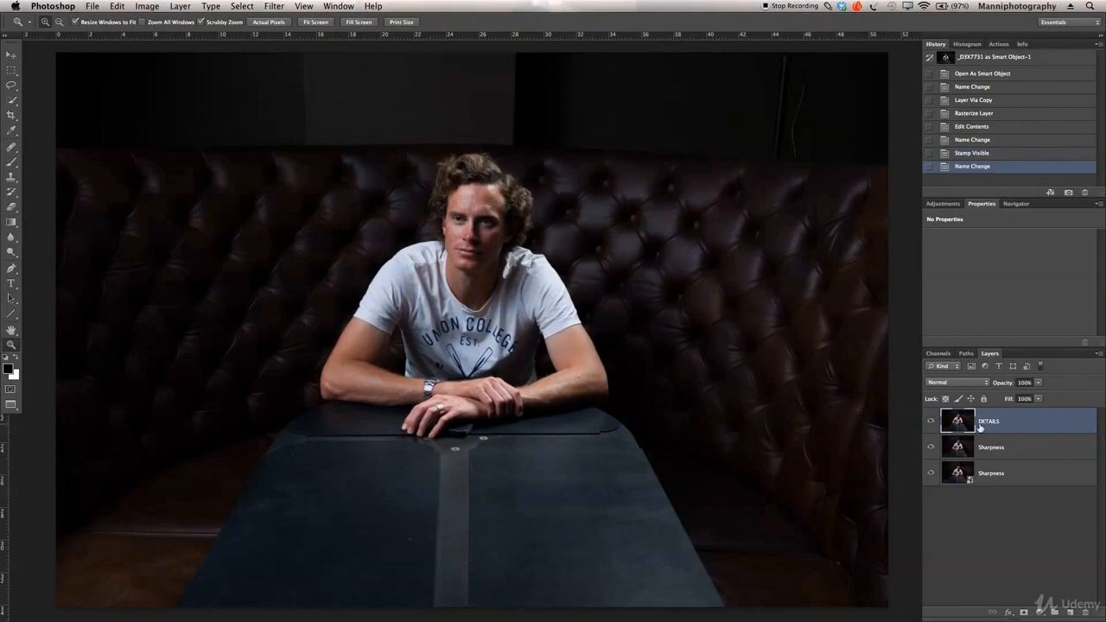
# Start a Shadows/Highlights adjustment on the DETAILS layer with Shadows amount 25 %, tonal width 40 % and radius 71 px.
pyautogui.click(140, 6)
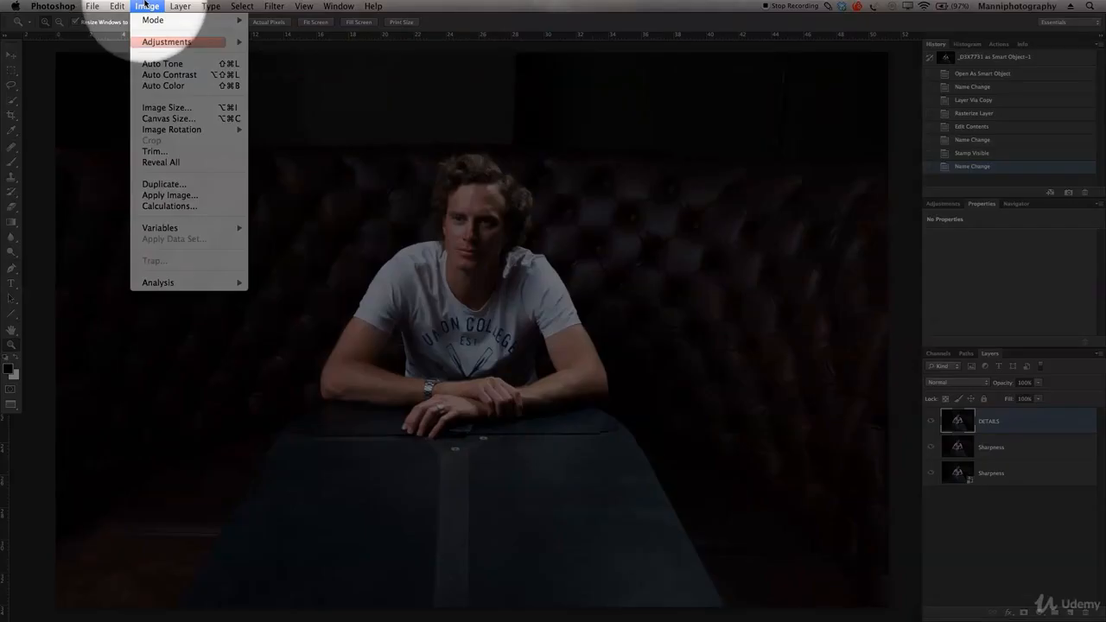
pyautogui.moveTo(172, 42)
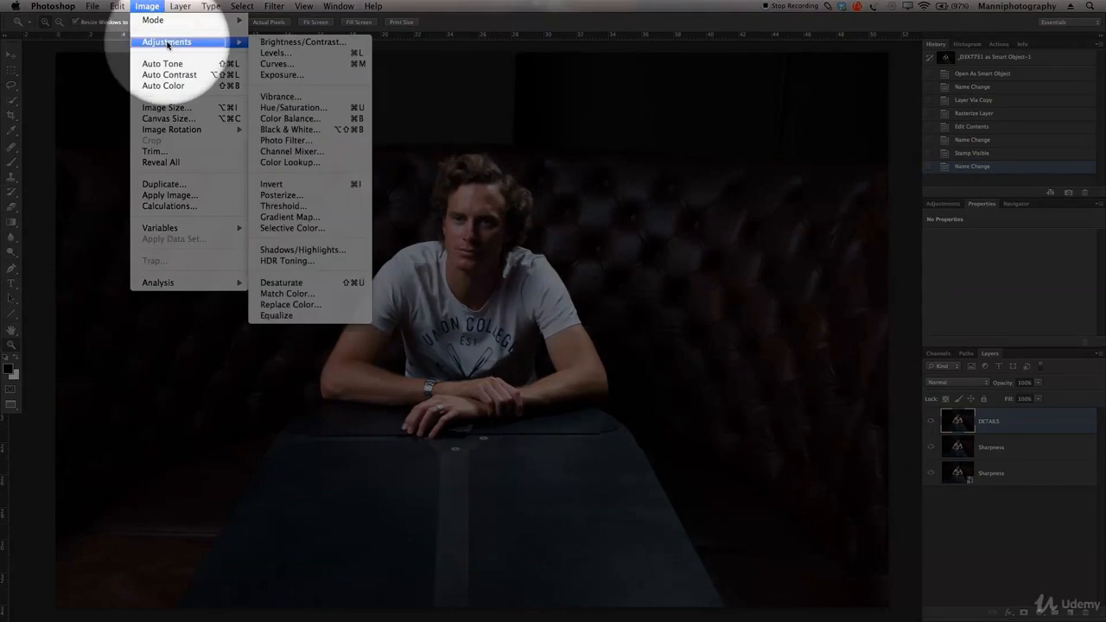
pyautogui.click(322, 251)
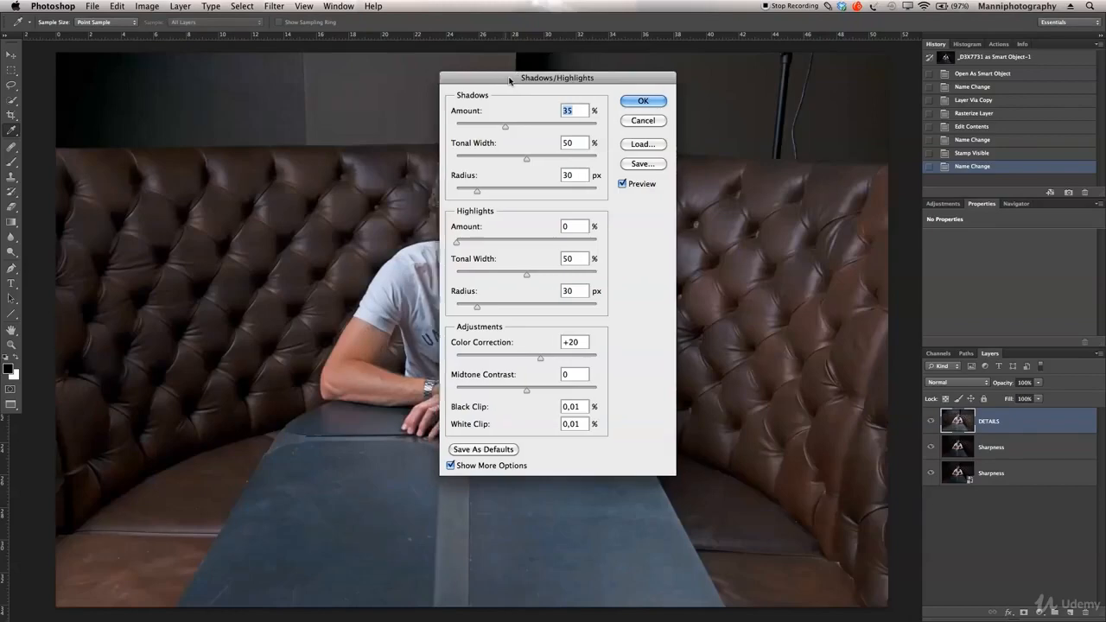
pyautogui.moveTo(510, 80); pyautogui.dragTo(860, 82)
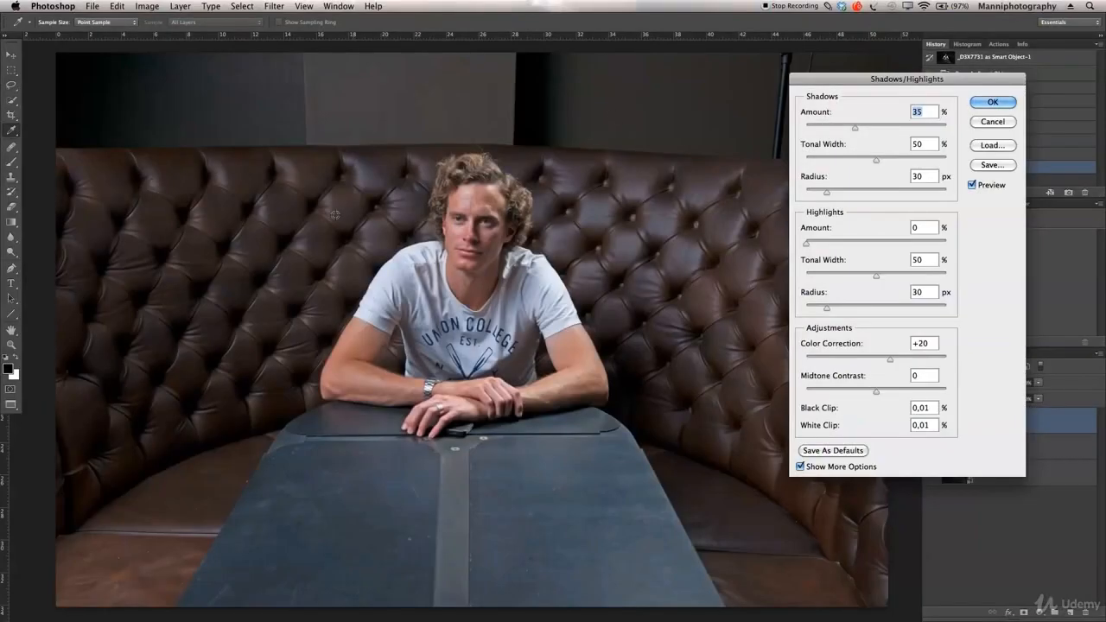
pyautogui.moveTo(855, 128); pyautogui.dragTo(843, 129)
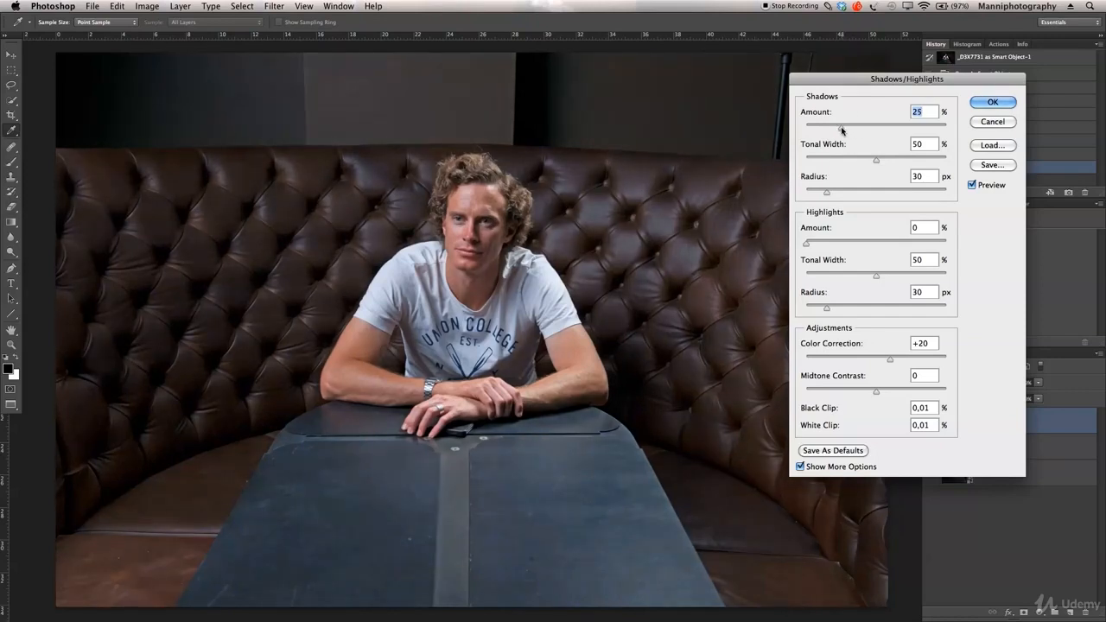
pyautogui.moveTo(876, 162)
pyautogui.mouseDown()
pyautogui.moveTo(814, 162)
pyautogui.moveTo(858, 160)
pyautogui.mouseUp()
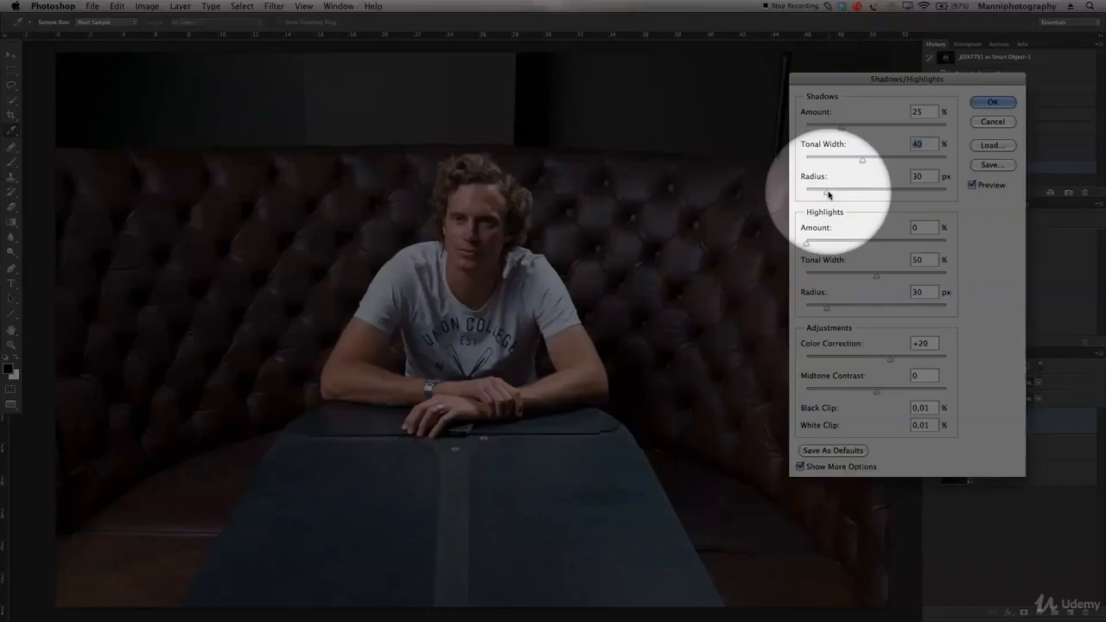
pyautogui.moveTo(828, 194); pyautogui.dragTo(806, 200)
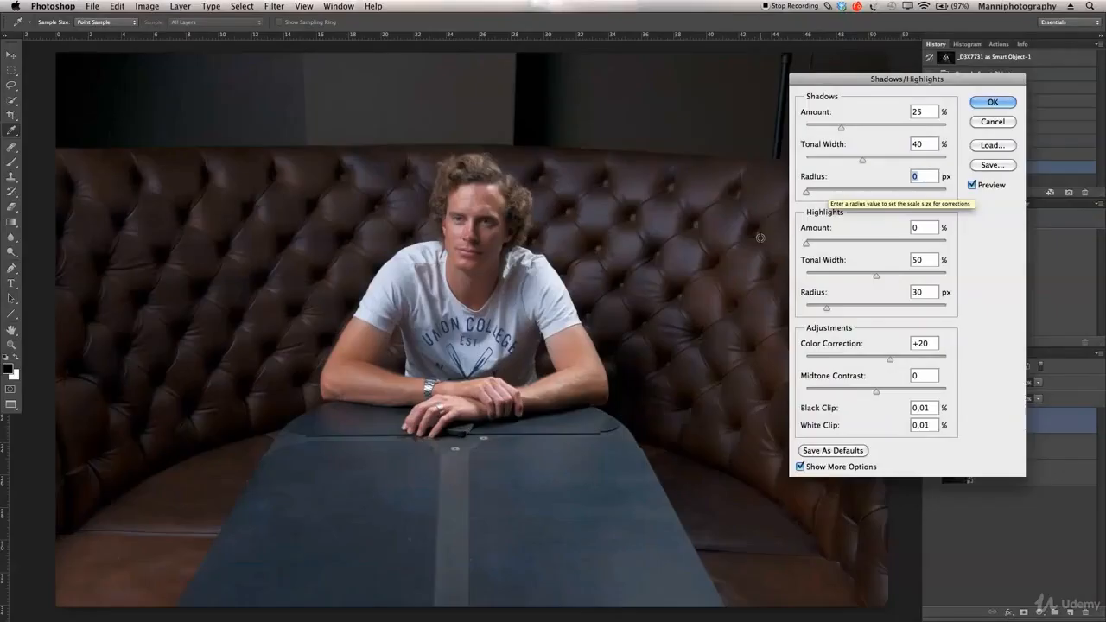
pyautogui.moveTo(807, 191); pyautogui.dragTo(861, 194)
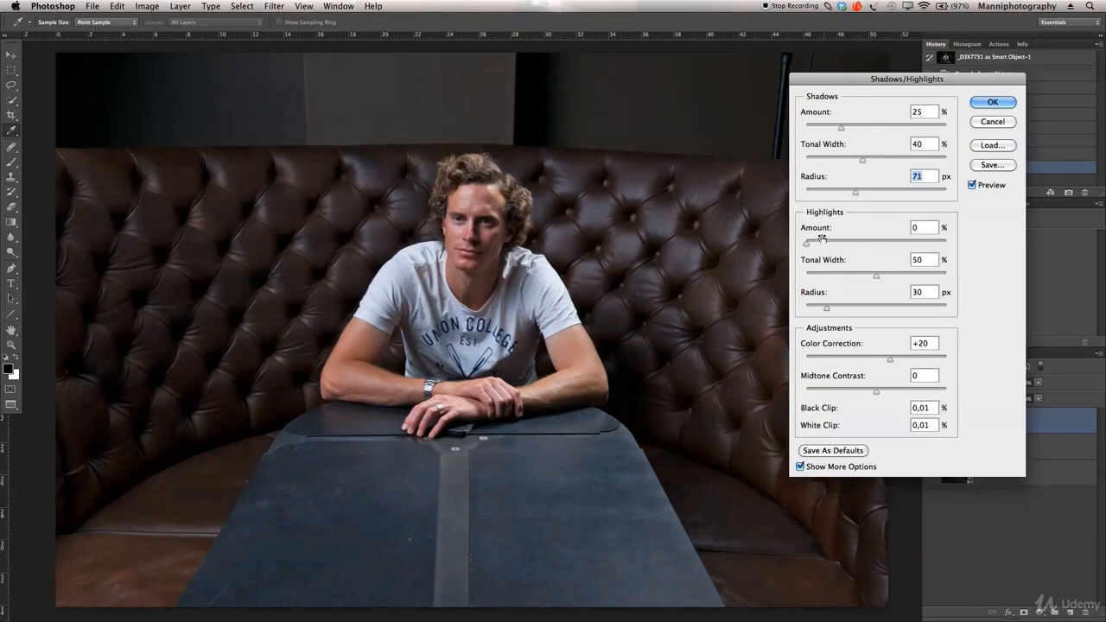
# Keep Highlights at amount 0 % and tonal width 50 %, set Color Correction to +10, and apply the Shadows/Highlights adjustment.
pyautogui.moveTo(808, 245)
pyautogui.mouseDown()
pyautogui.moveTo(833, 246)
pyautogui.moveTo(796, 249)
pyautogui.mouseUp()
pyautogui.moveTo(877, 277)
pyautogui.mouseDown()
pyautogui.moveTo(811, 287)
pyautogui.moveTo(944, 267)
pyautogui.moveTo(862, 278)
pyautogui.mouseUp()
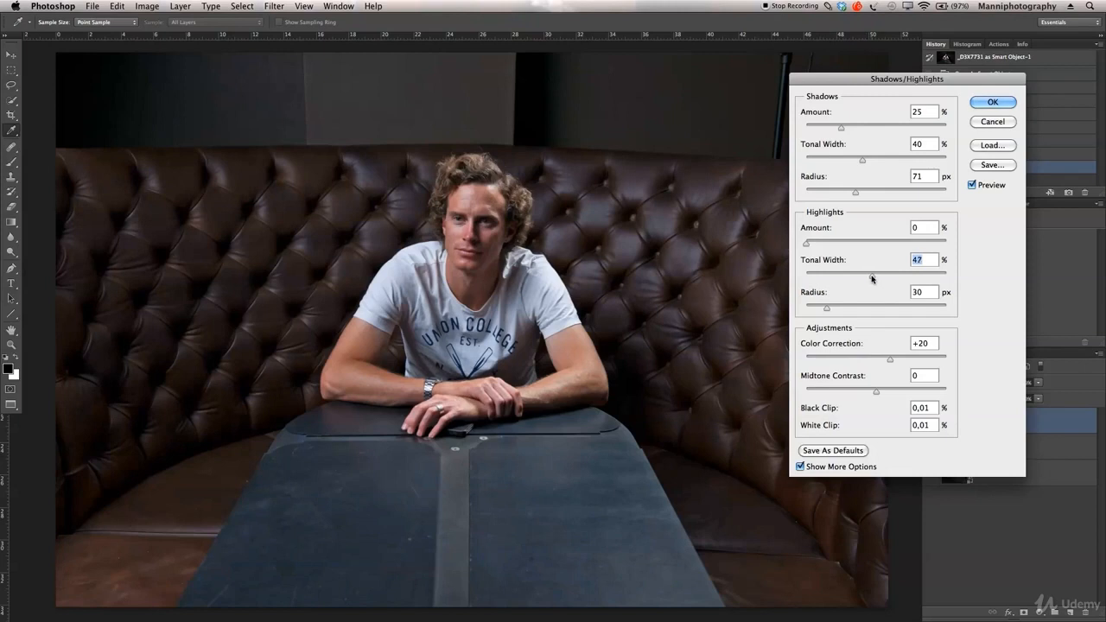
pyautogui.moveTo(874, 278); pyautogui.dragTo(877, 277)
pyautogui.moveTo(889, 357); pyautogui.dragTo(883, 362)
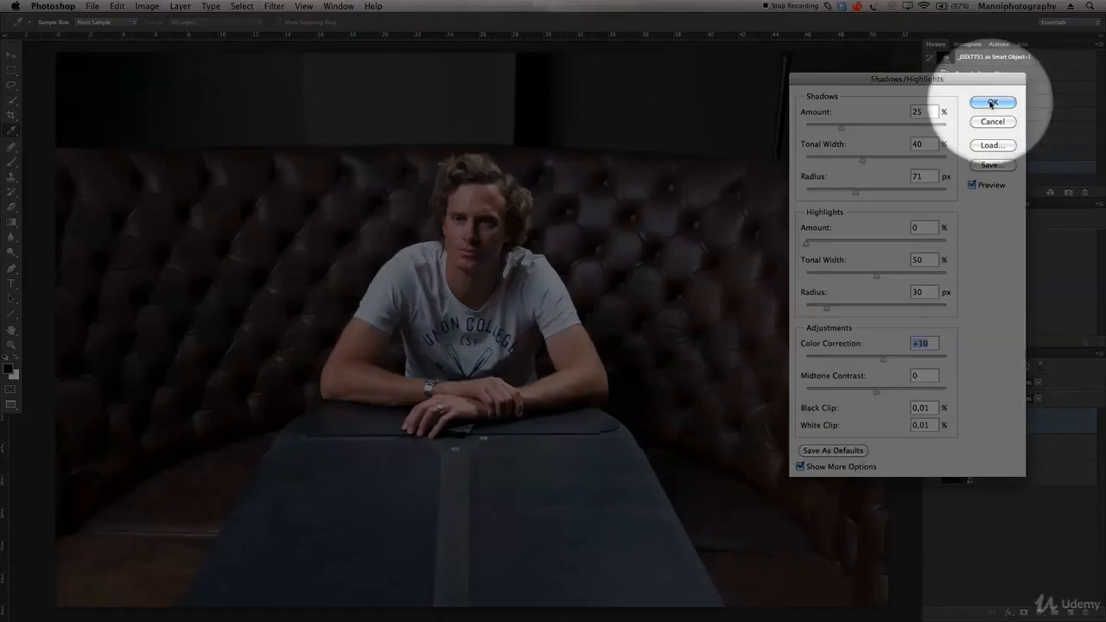
pyautogui.click(993, 102)
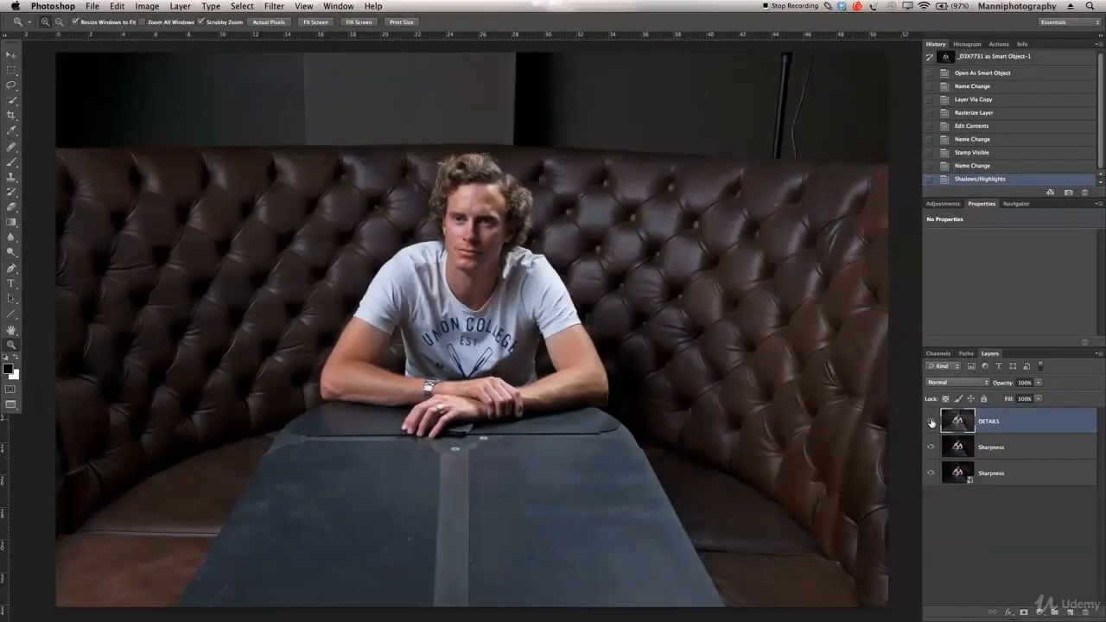
# Check the effect of the DETAILS layer and reduce its opacity to 48 %.
pyautogui.click(931, 422)
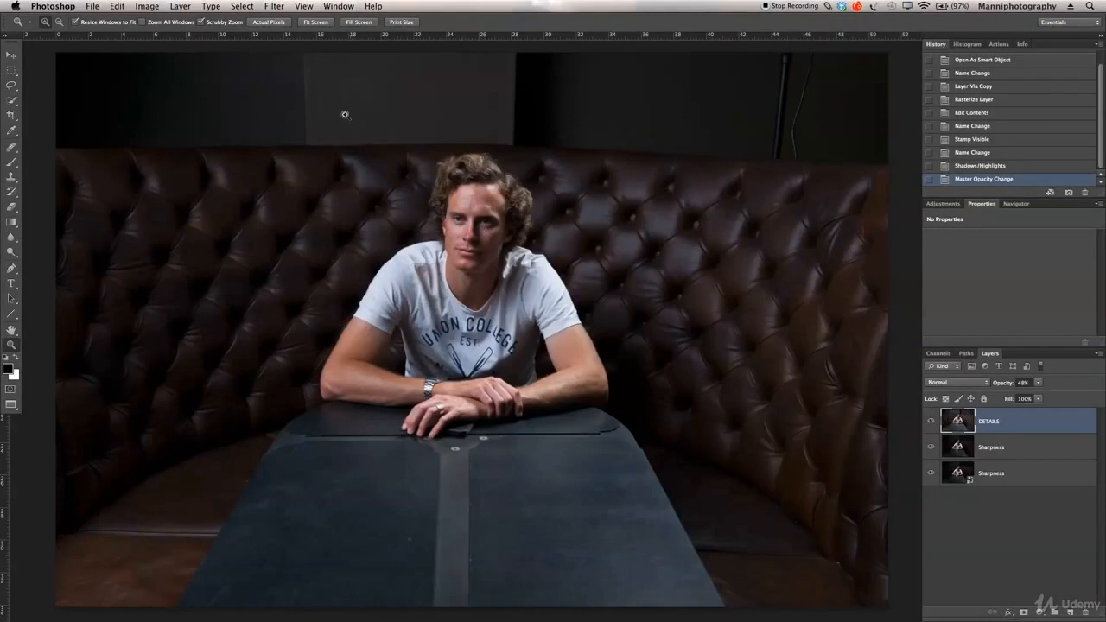
# Compare the man's face up close with and without the DETAILS layer and the upper Sharpness layer.
pyautogui.moveTo(324, 126); pyautogui.dragTo(391, 283)
pyautogui.moveTo(785, 429); pyautogui.dragTo(571, 311)
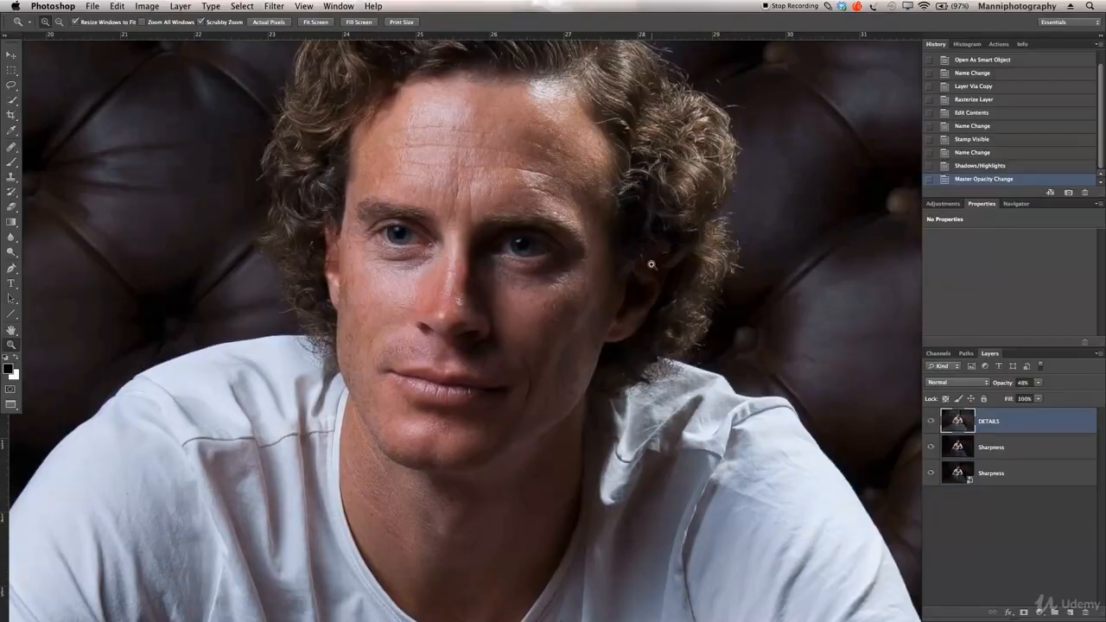
pyautogui.press('F1')
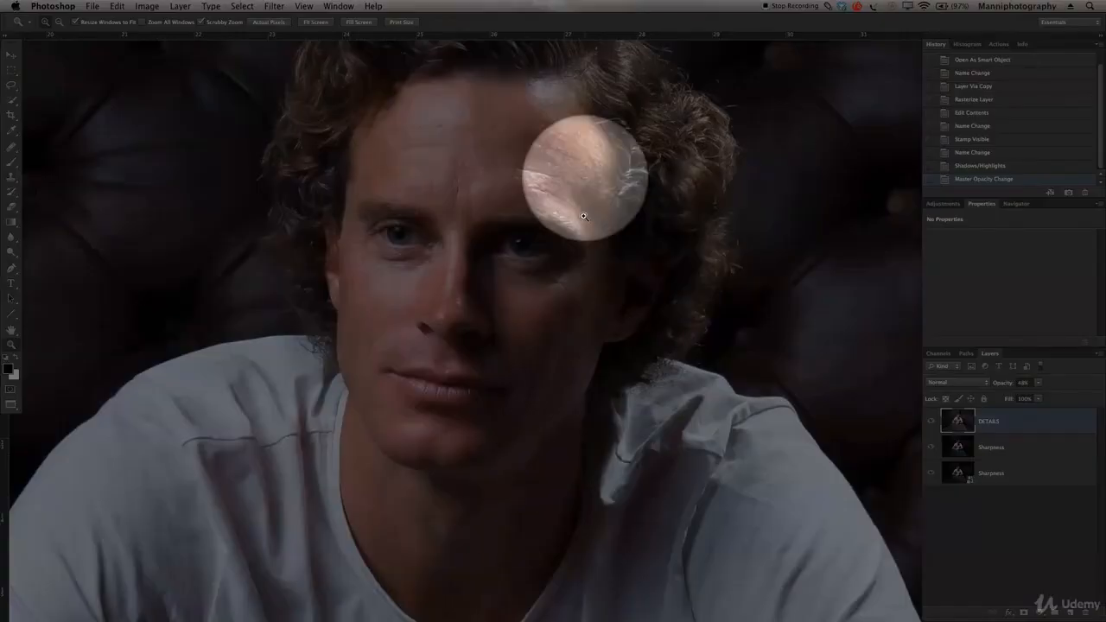
pyautogui.press('F1')
pyautogui.click(931, 421)
pyautogui.click(932, 422)
pyautogui.click(932, 423)
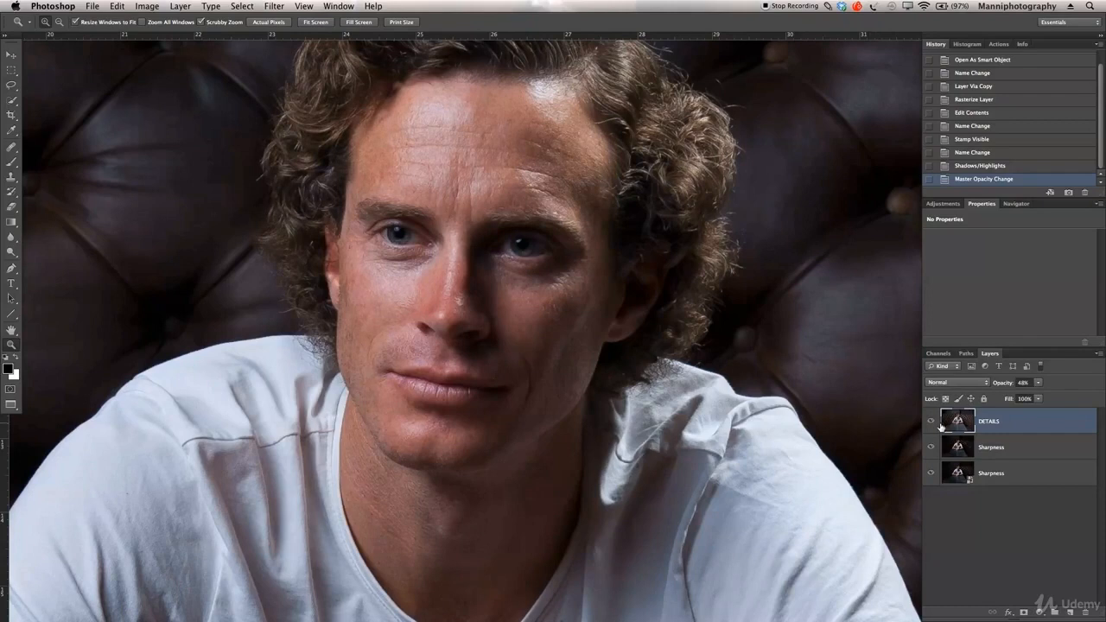
pyautogui.click(932, 448)
pyautogui.click(954, 484)
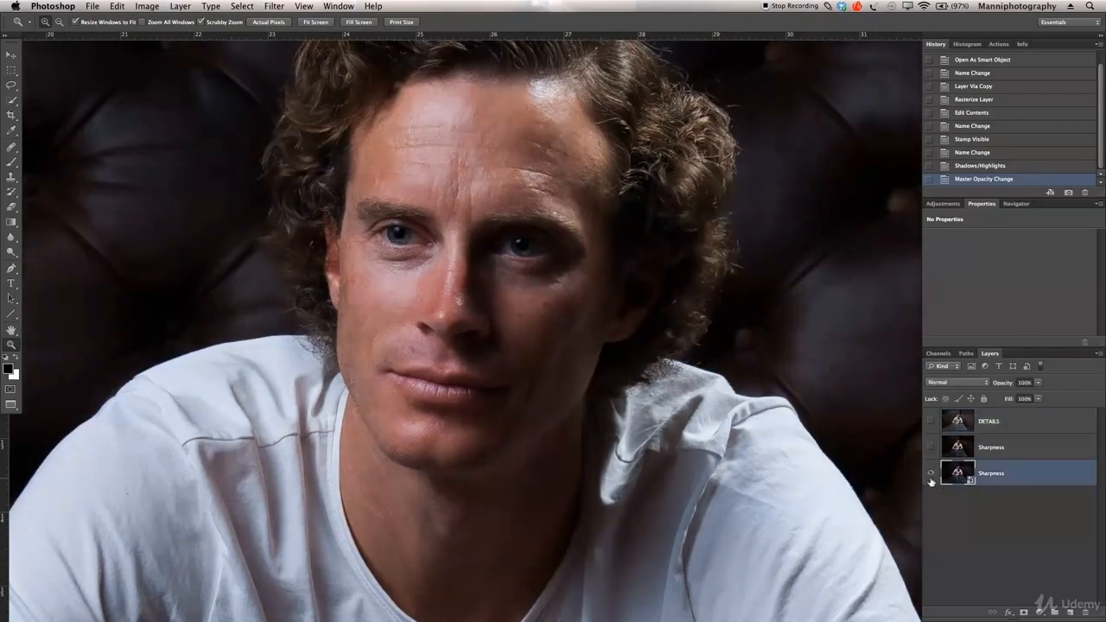